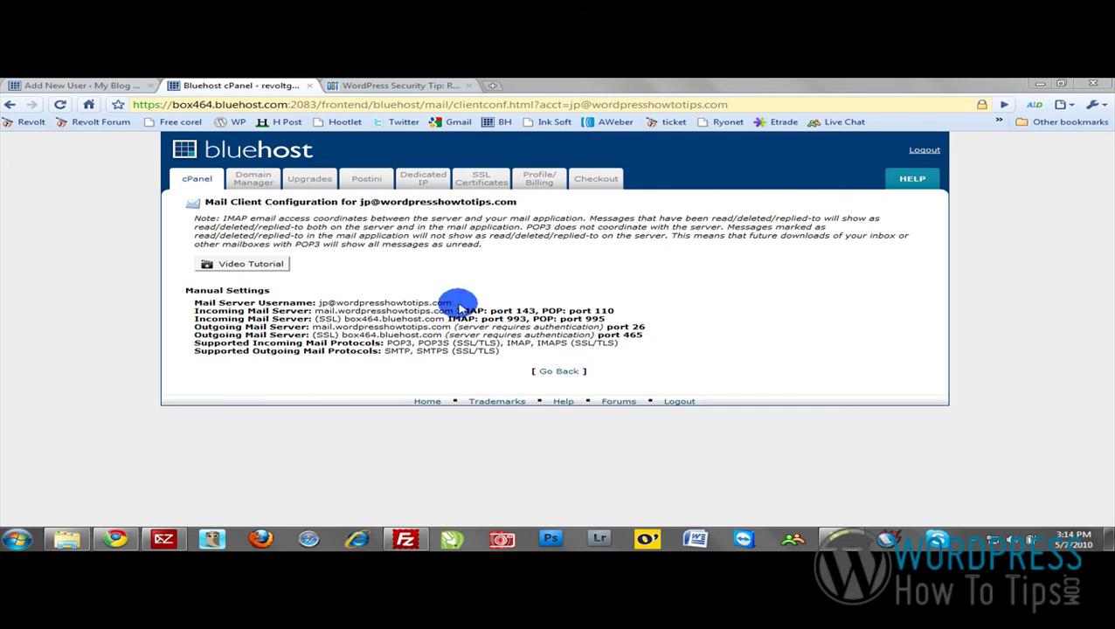
# Copy the Mail Server Username from Bluehost's mail client settings and bring Zimbra forward.
pyautogui.moveTo(451, 303); pyautogui.dragTo(320, 303)
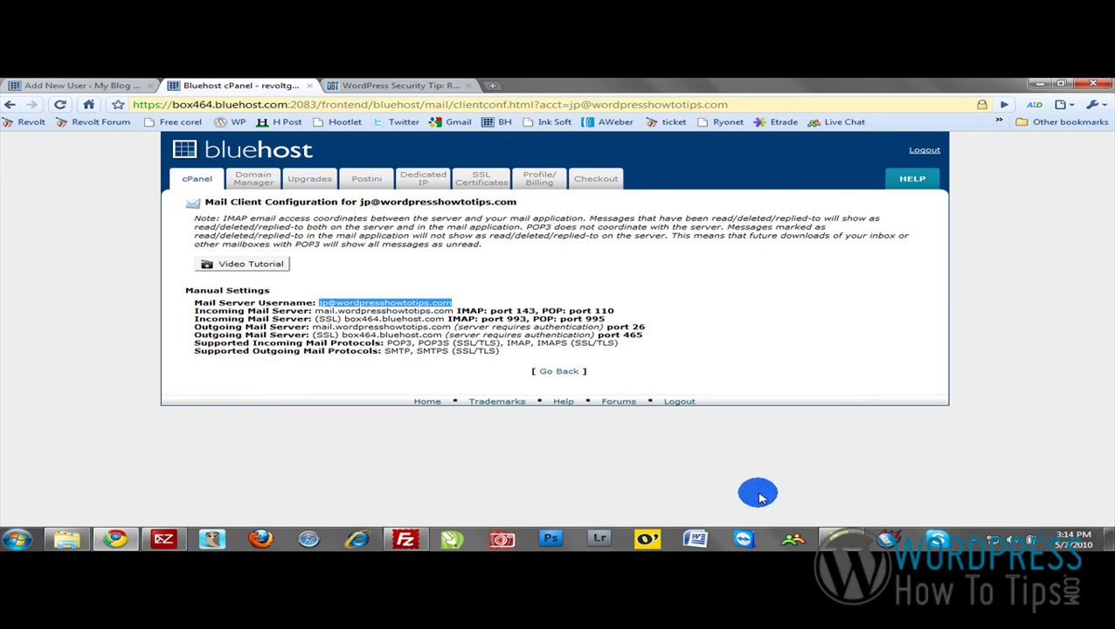
pyautogui.click(390, 539)
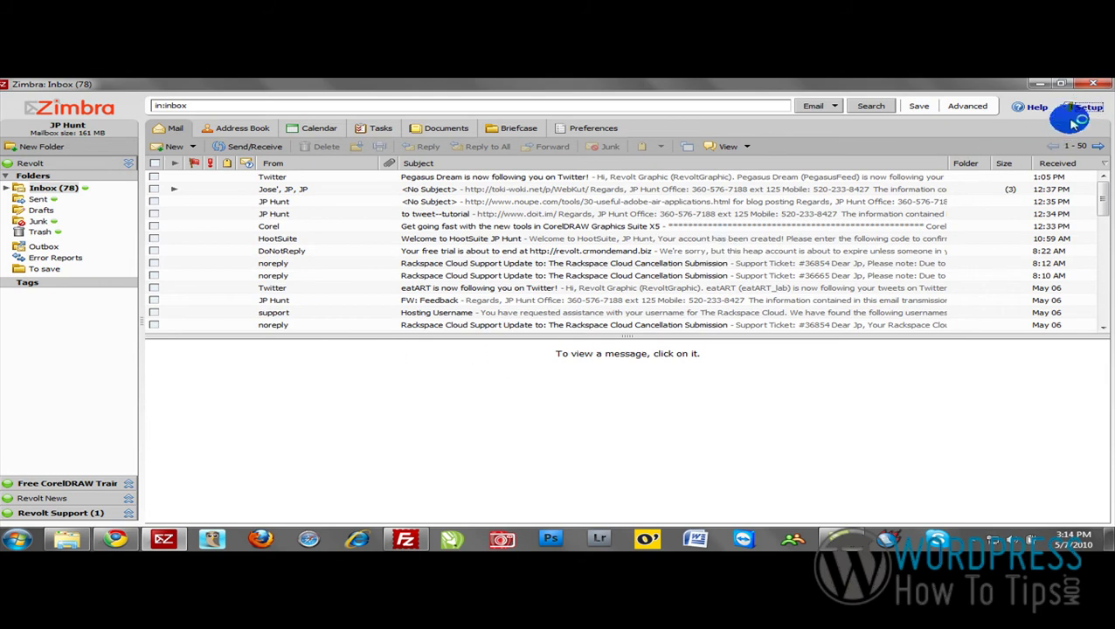
# From Setup, start a new account and choose IMAP as its account type.
pyautogui.click(1067, 113)
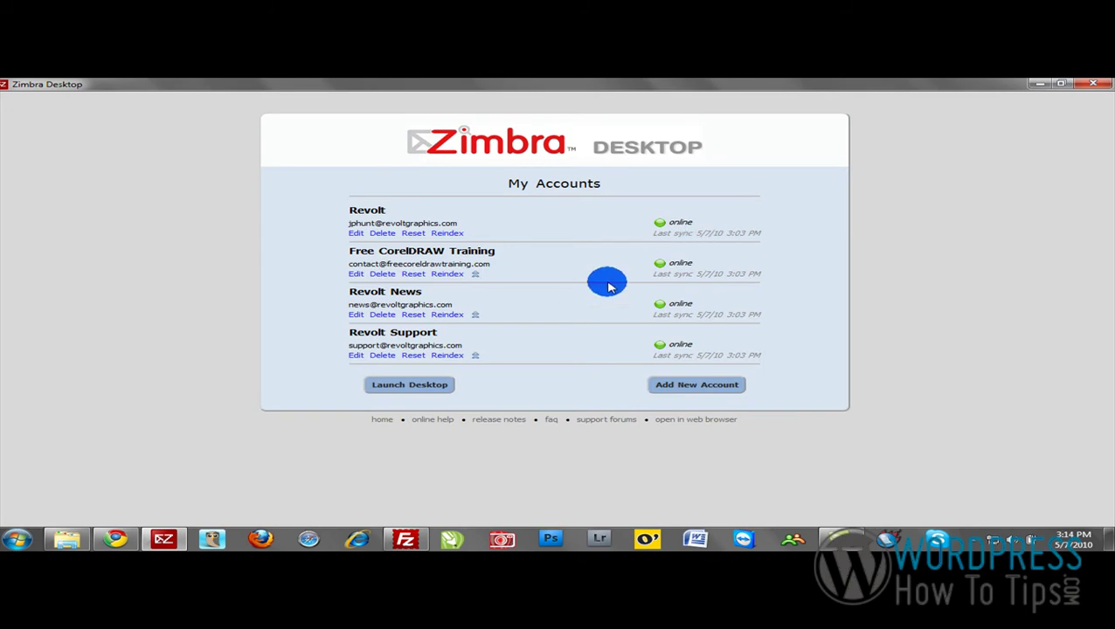
pyautogui.click(675, 388)
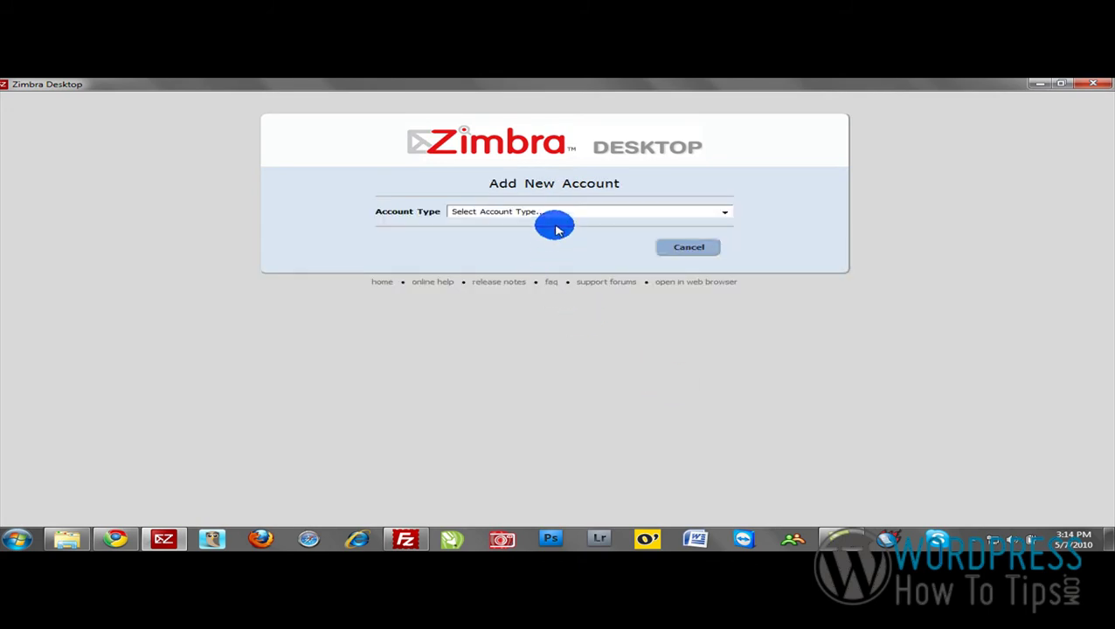
pyautogui.click(567, 216)
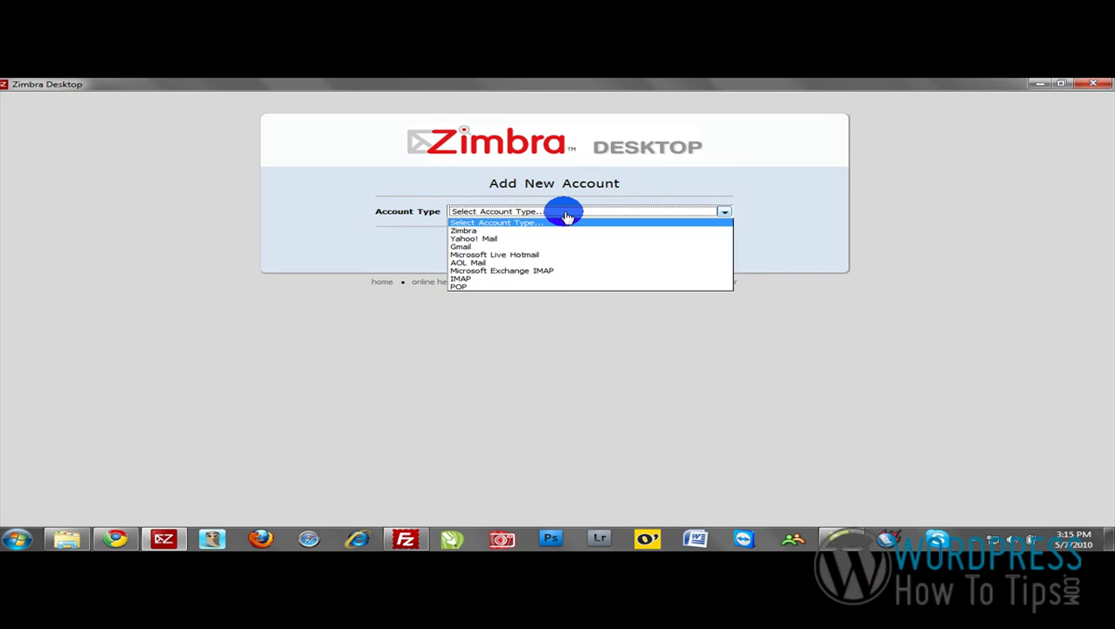
pyautogui.click(471, 280)
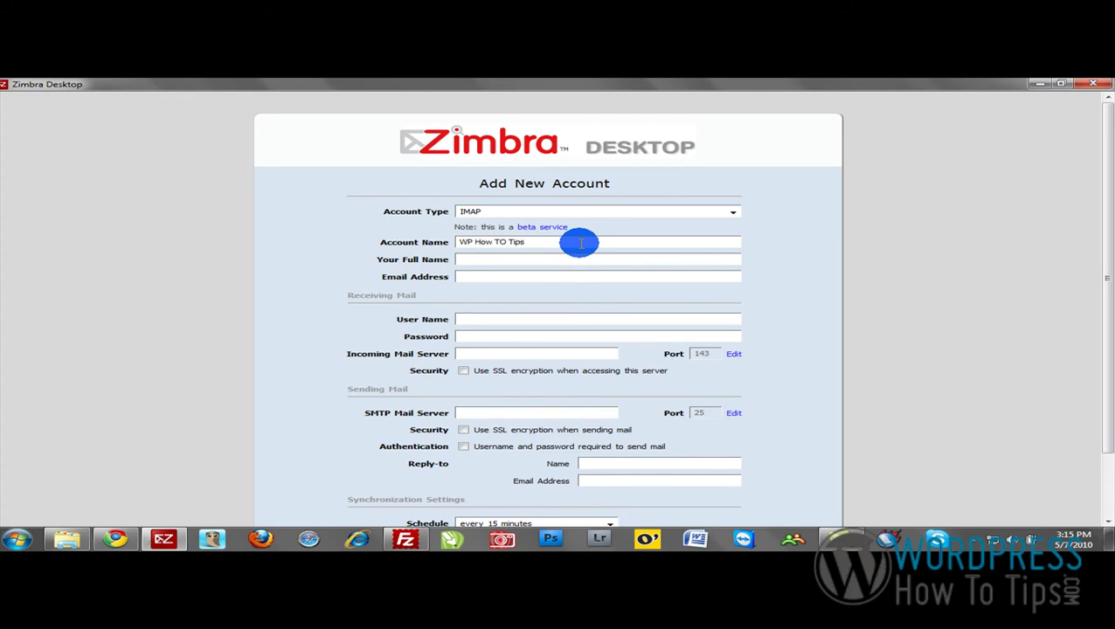
# Enter the user's full name, e-mail address and the e-mail address as user name.
pyautogui.click(549, 260)
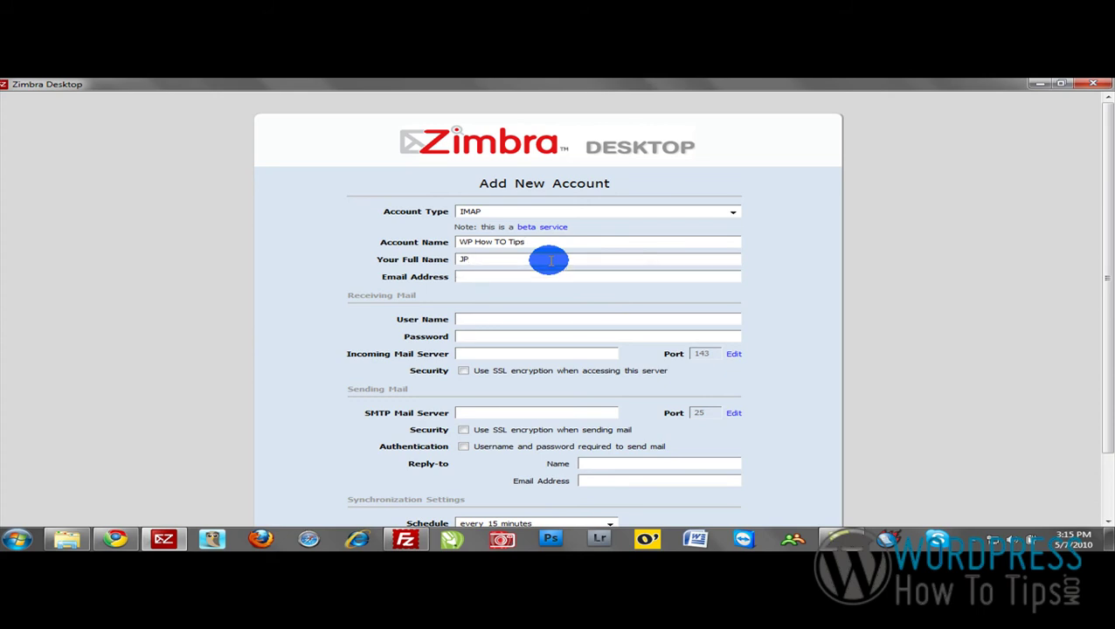
pyautogui.press('Tab')
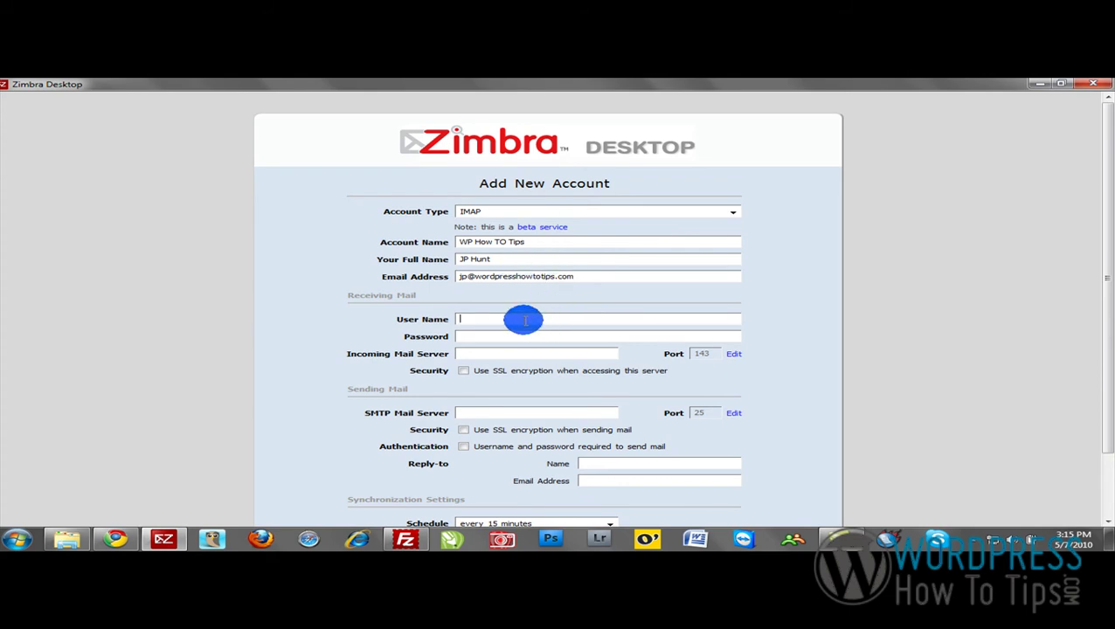
pyautogui.click(487, 339)
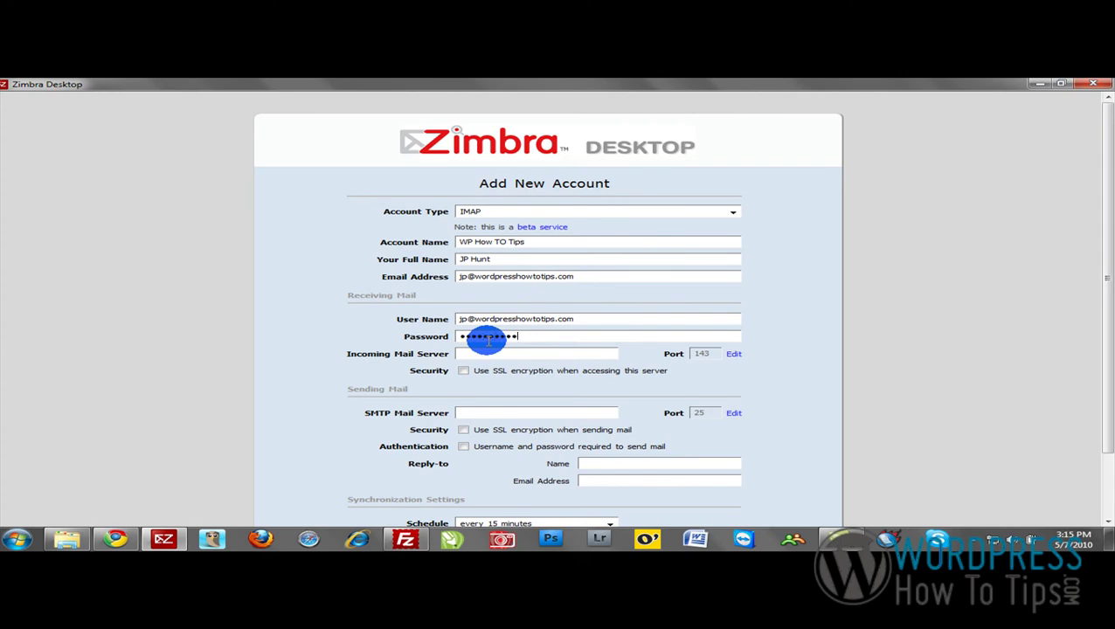
pyautogui.click(477, 354)
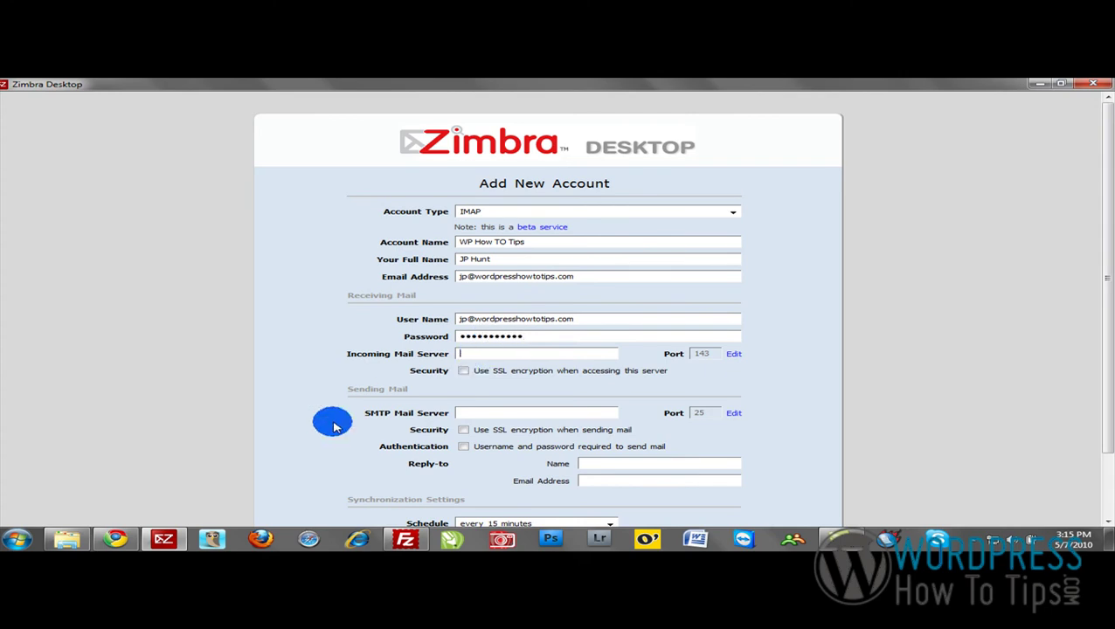
# In Bluehost cPanel, select the incoming mail server address mail.wordpresshowtotips.com.
pyautogui.click(138, 542)
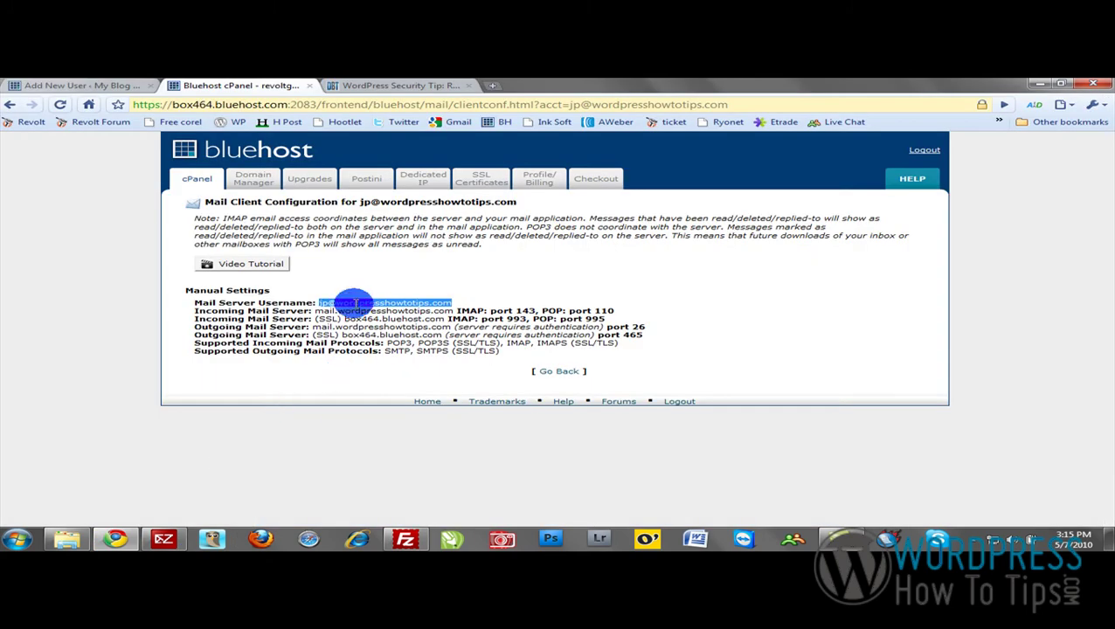
pyautogui.click(316, 307)
pyautogui.moveTo(315, 309); pyautogui.dragTo(453, 310)
pyautogui.hotkey('ctrl', 'c')
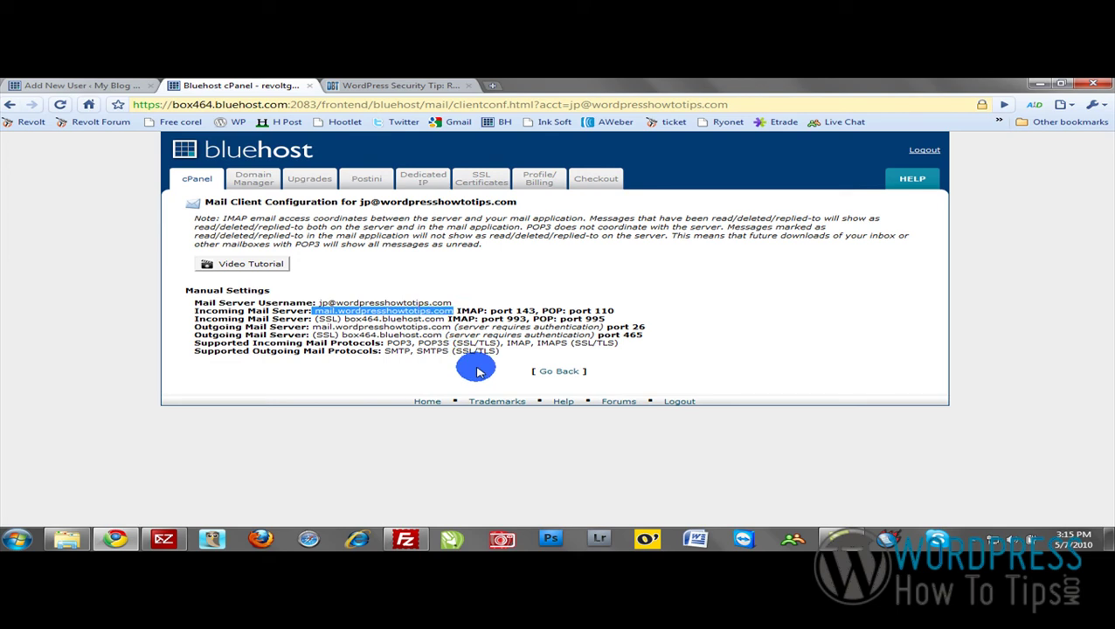
# Paste mail.wordpresshowtotips.com as the incoming mail server in the Zimbra form.
pyautogui.click(164, 537)
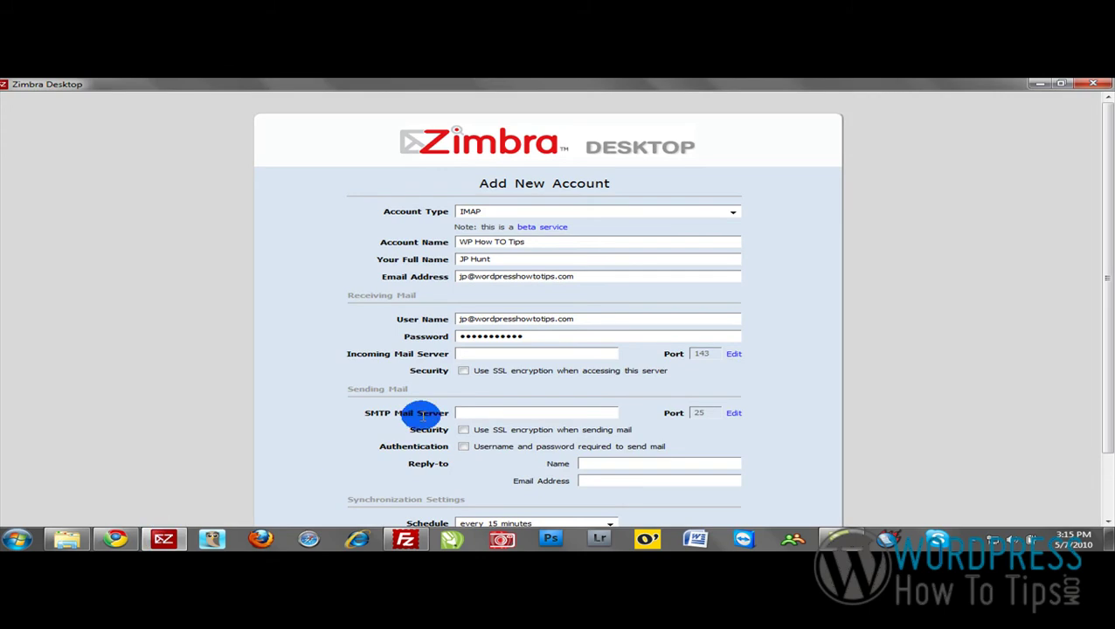
pyautogui.click(514, 353)
pyautogui.hotkey('ctrl', 'v')
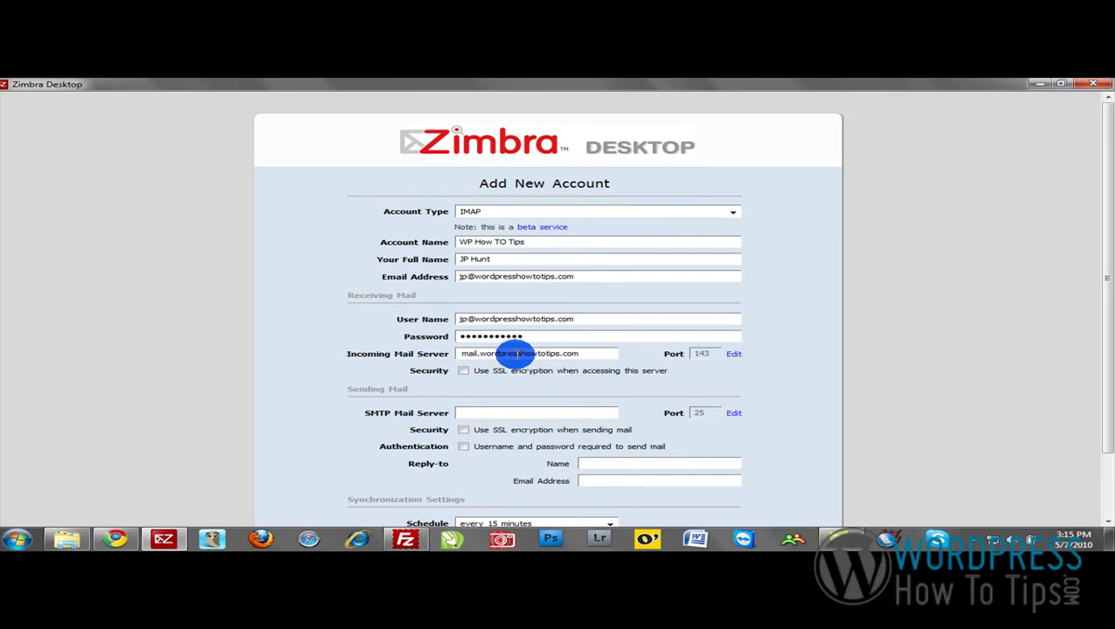
pyautogui.scroll(-1, 534, 375)
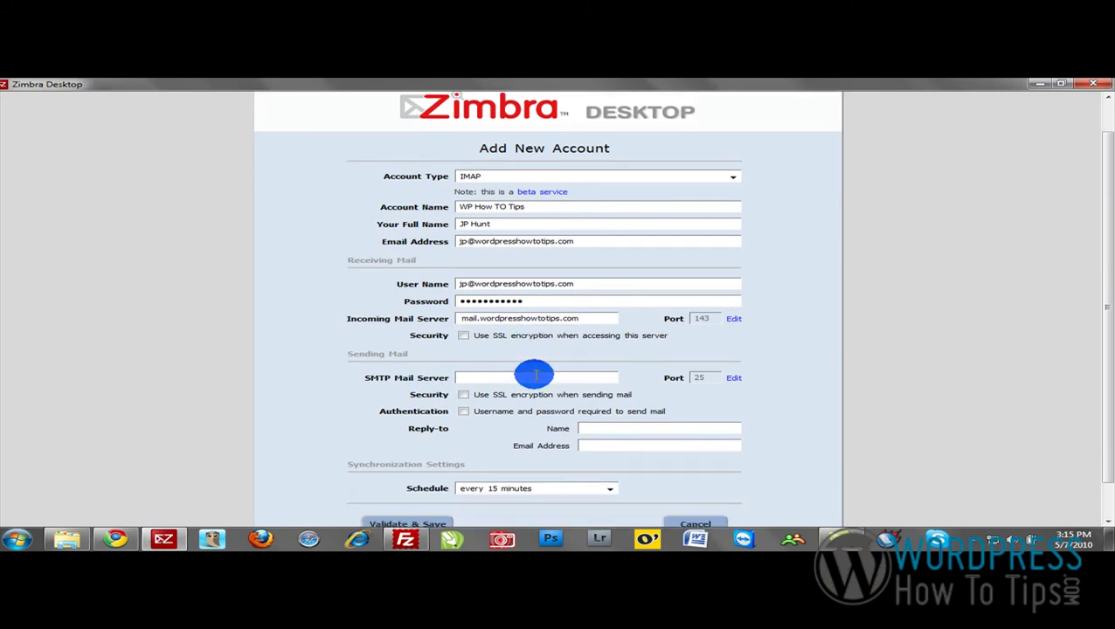
pyautogui.scroll(-1, 535, 374)
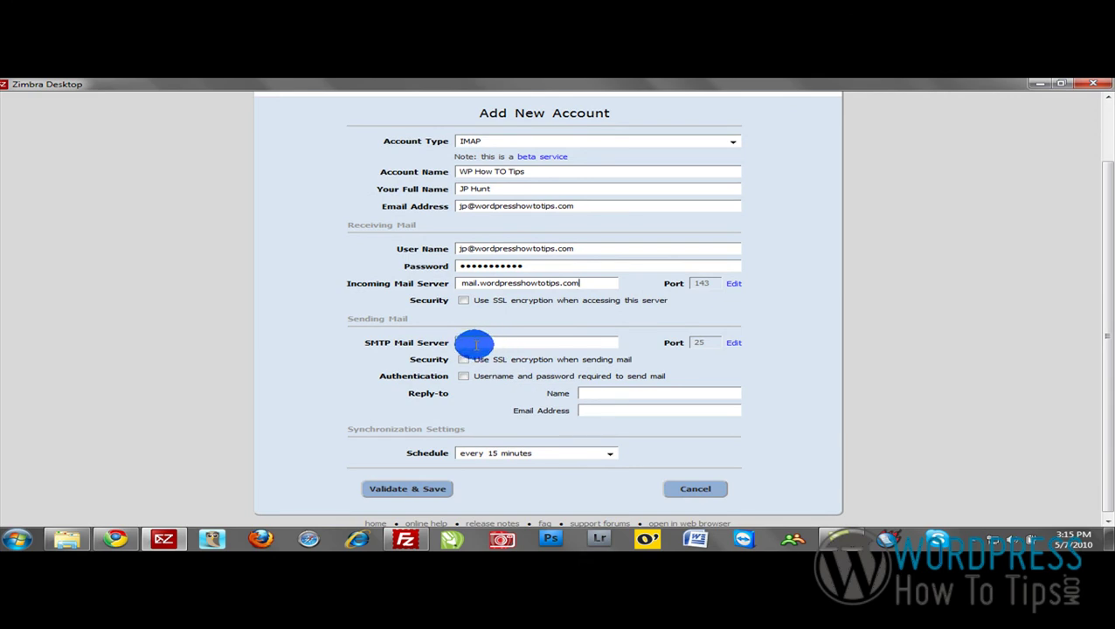
# Set mail.wordpresshowtotips.com as SMTP server and change the SMTP port to 26.
pyautogui.click(473, 344)
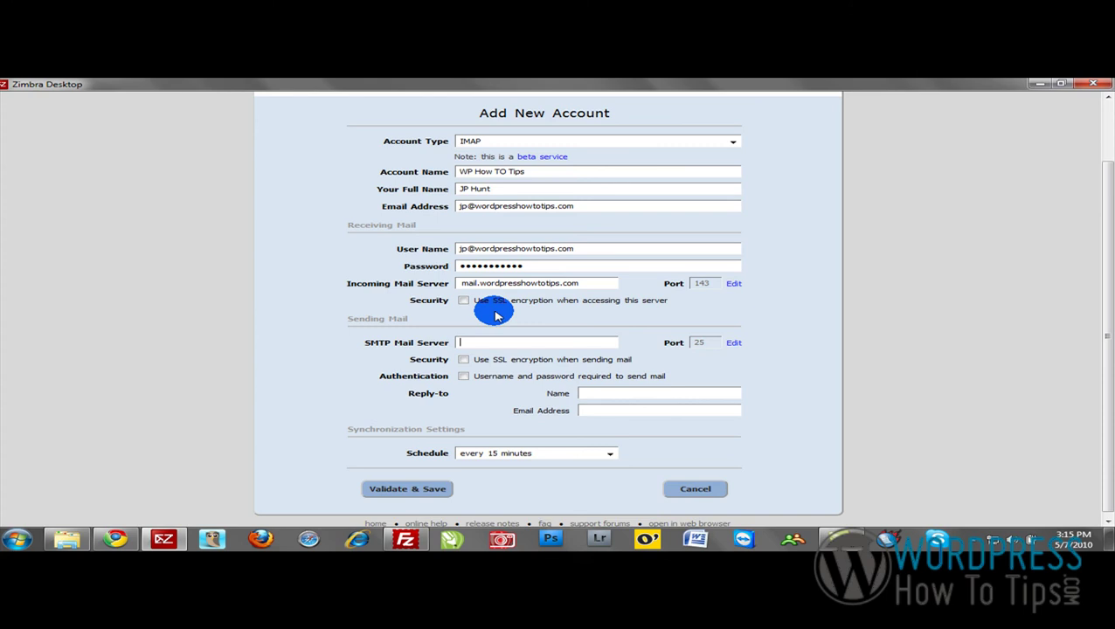
pyautogui.hotkey('ctrl', 'v')
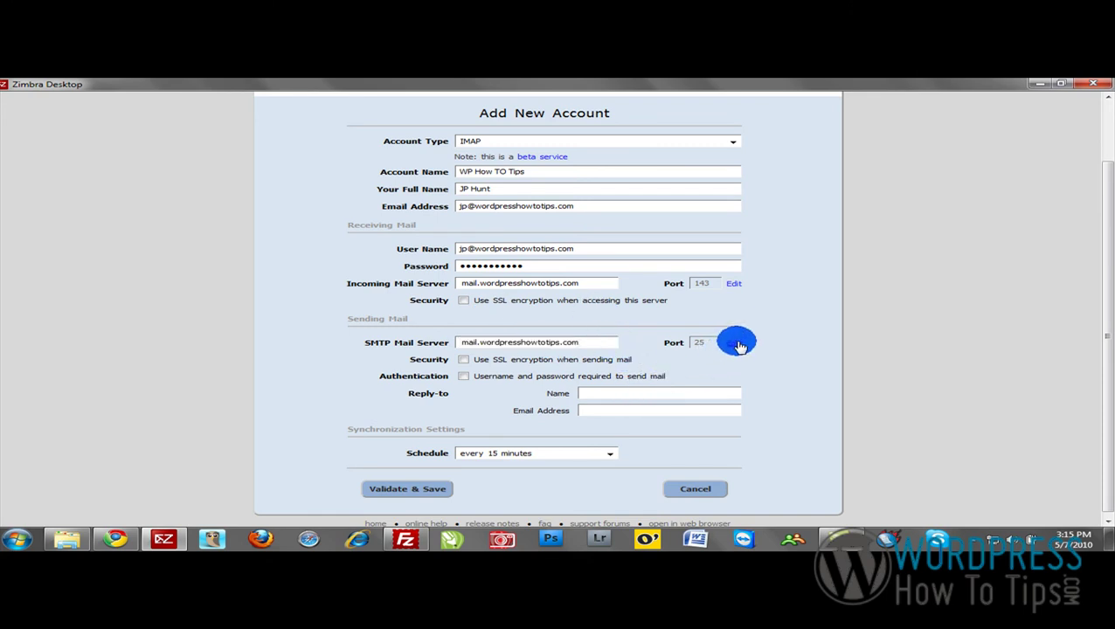
pyautogui.click(736, 344)
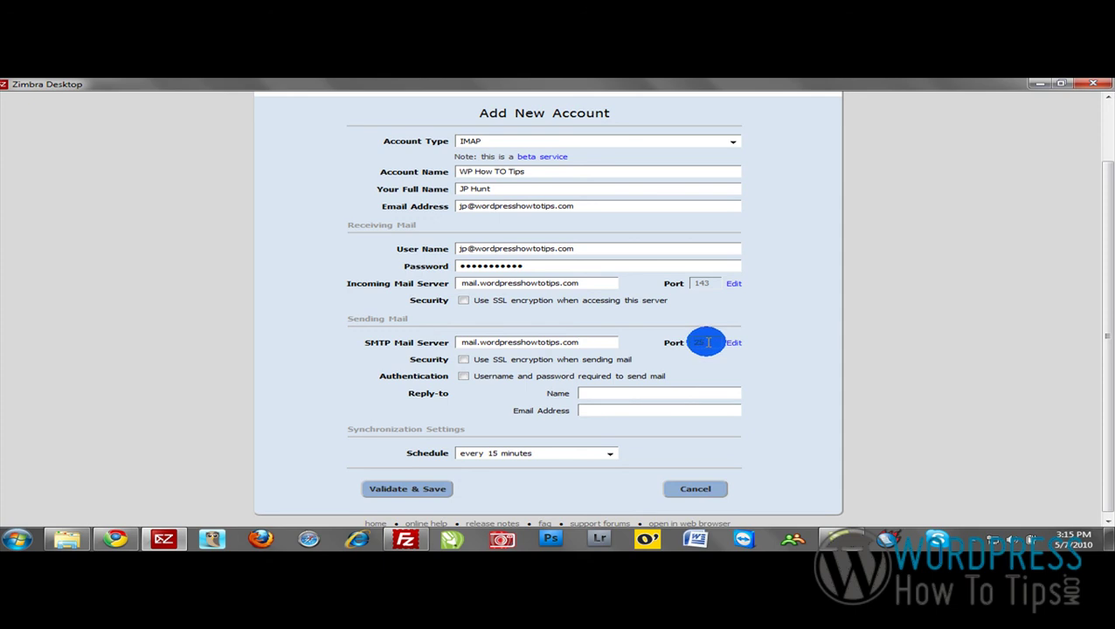
pyautogui.click(730, 343)
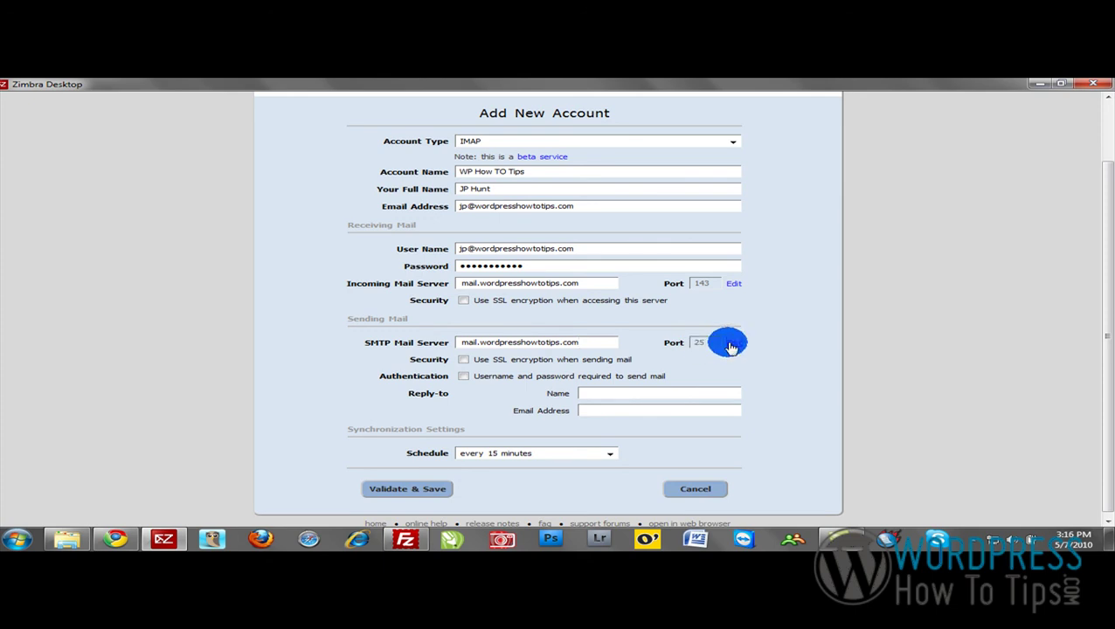
pyautogui.write('2')
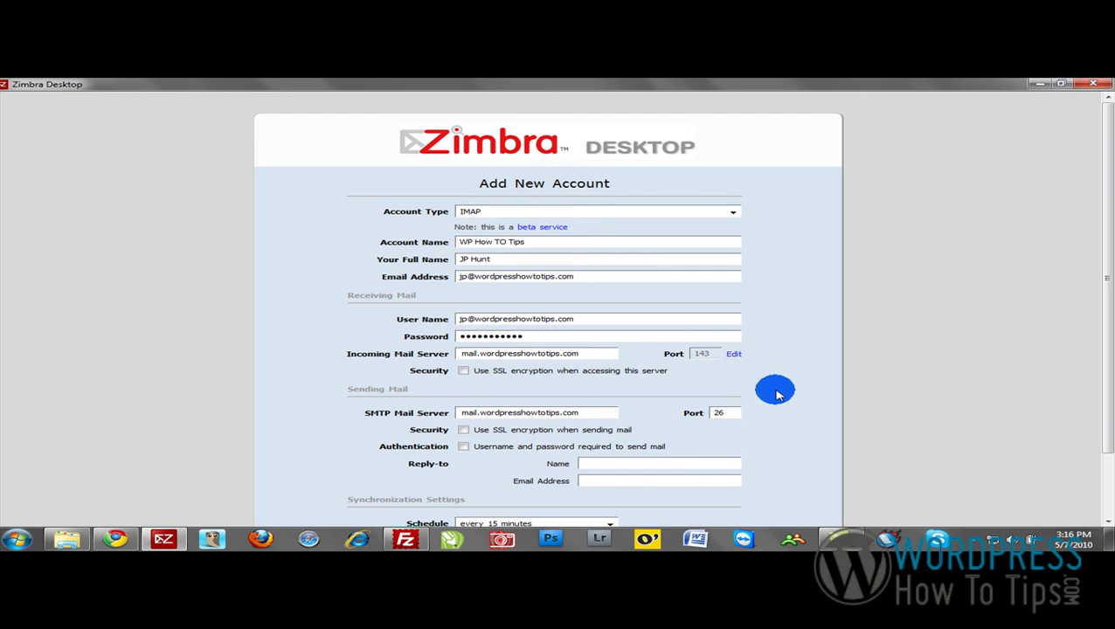
# Require SMTP authentication and reuse the account's e-mail address as outgoing user name.
pyautogui.scroll(-2, 772, 395)
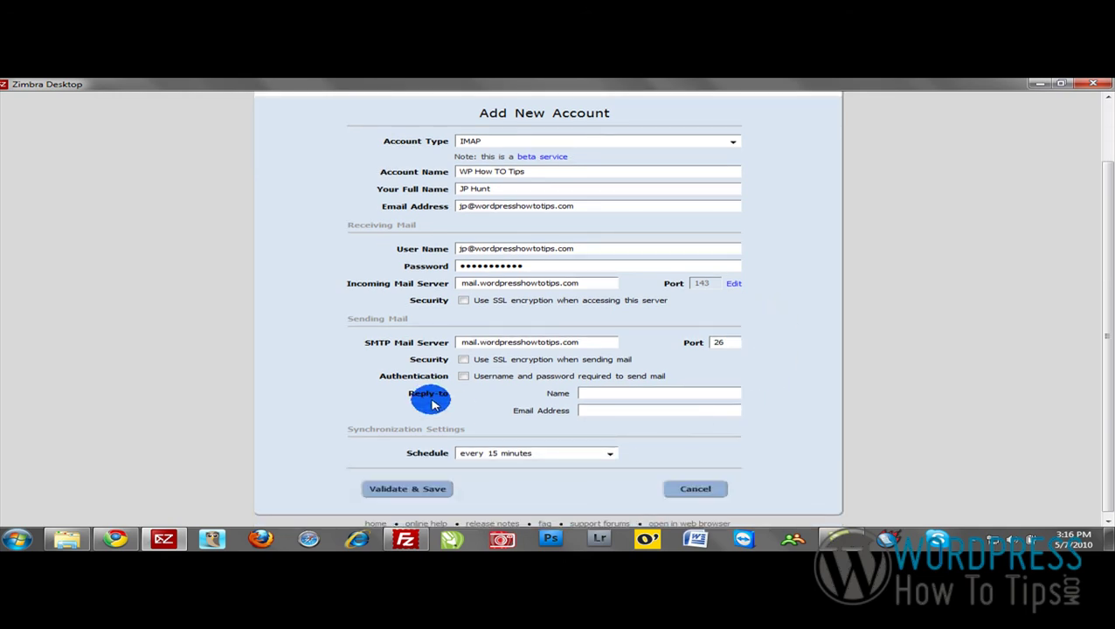
pyautogui.click(464, 377)
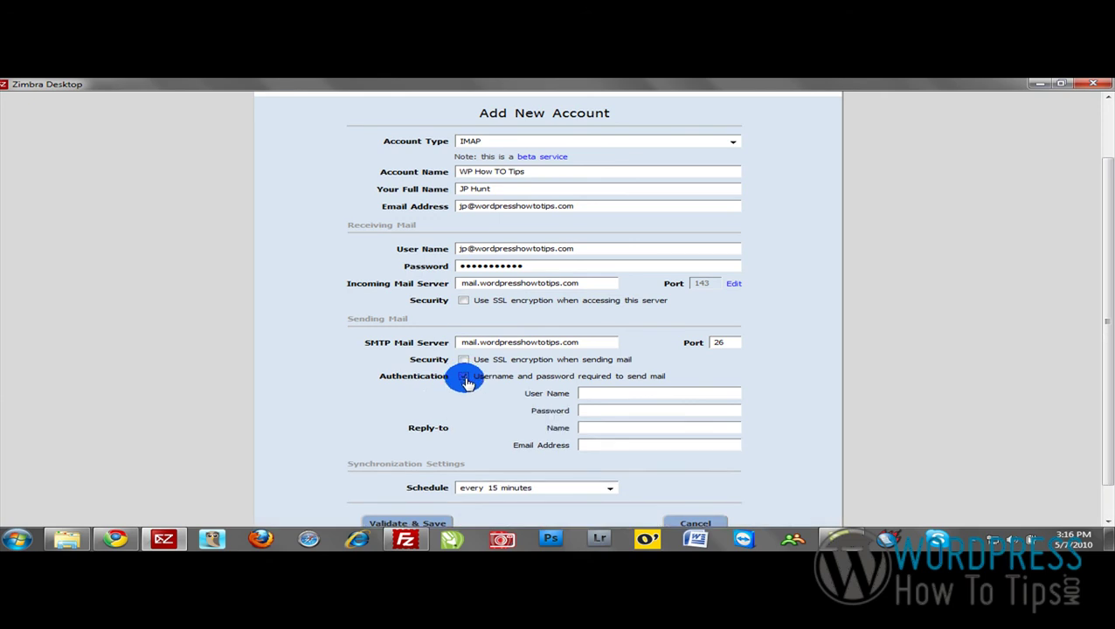
pyautogui.click(603, 392)
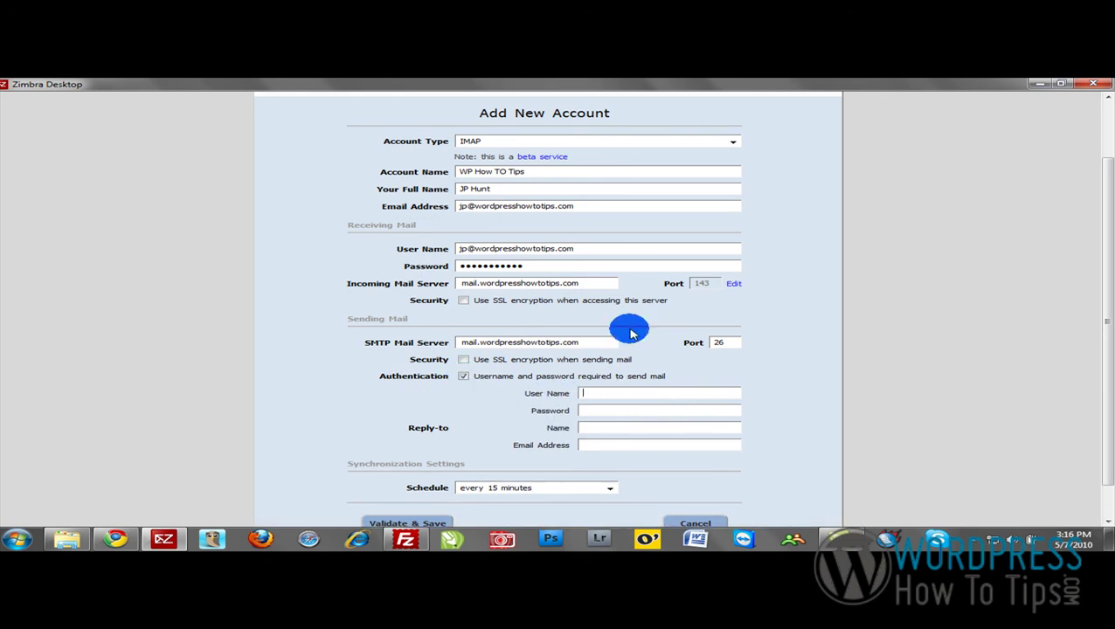
pyautogui.moveTo(617, 249); pyautogui.dragTo(367, 222)
pyautogui.hotkey('ctrl', 'c')
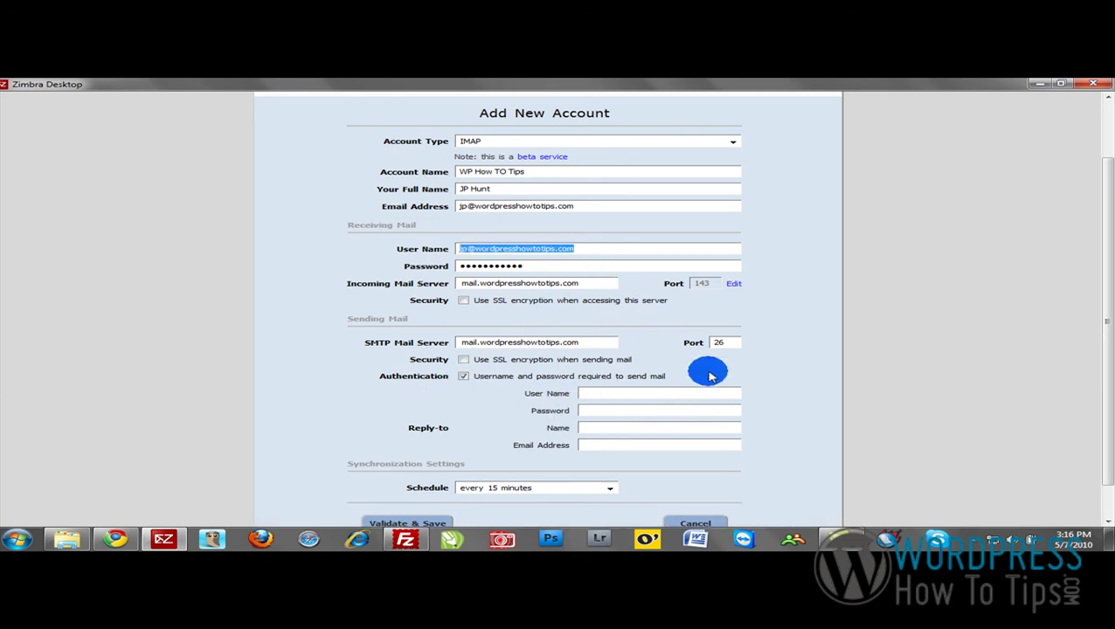
pyautogui.click(605, 392)
pyautogui.hotkey('ctrl', 'v')
pyautogui.click(610, 408)
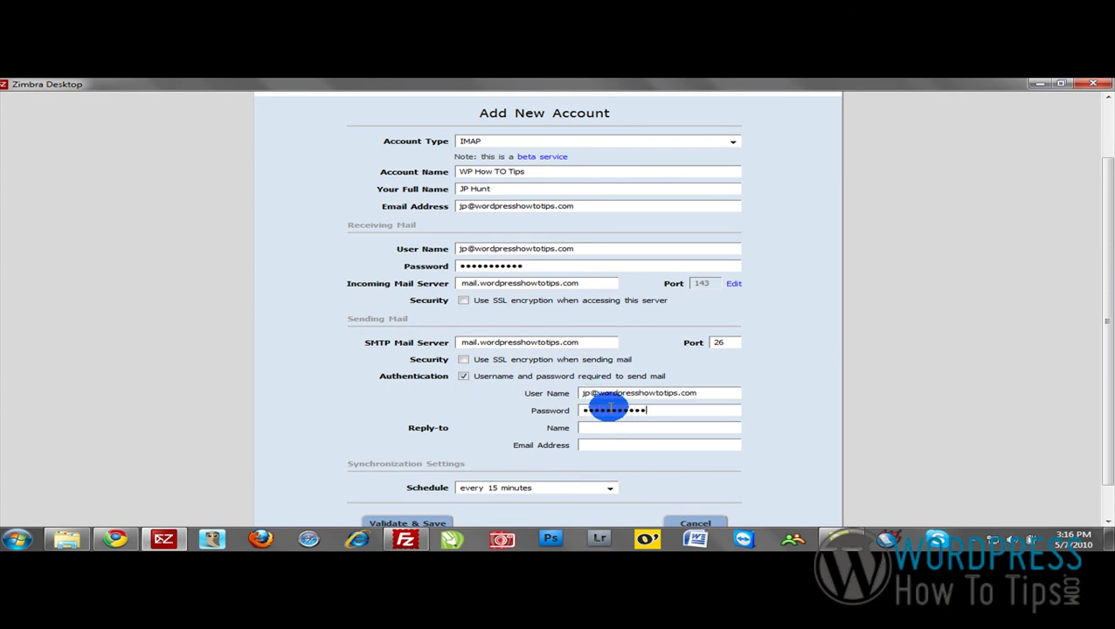
# Type a reply-to name, then clear the reply-to name field again.
pyautogui.click(619, 427)
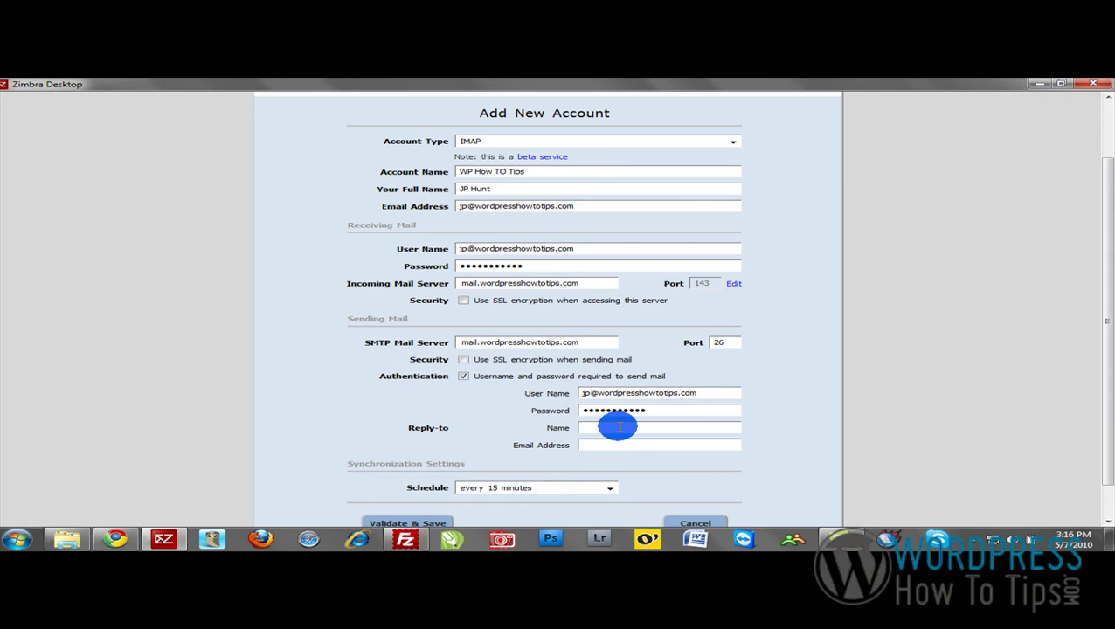
pyautogui.write('JP')
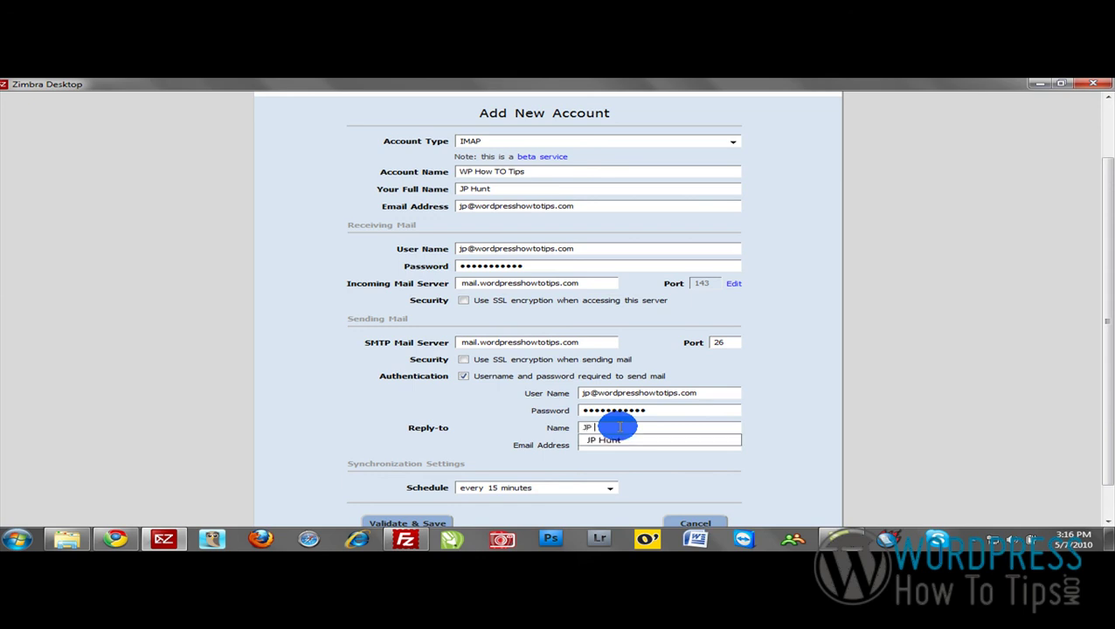
pyautogui.press('BackSpace')
pyautogui.write('nt')
pyautogui.press('Tab')
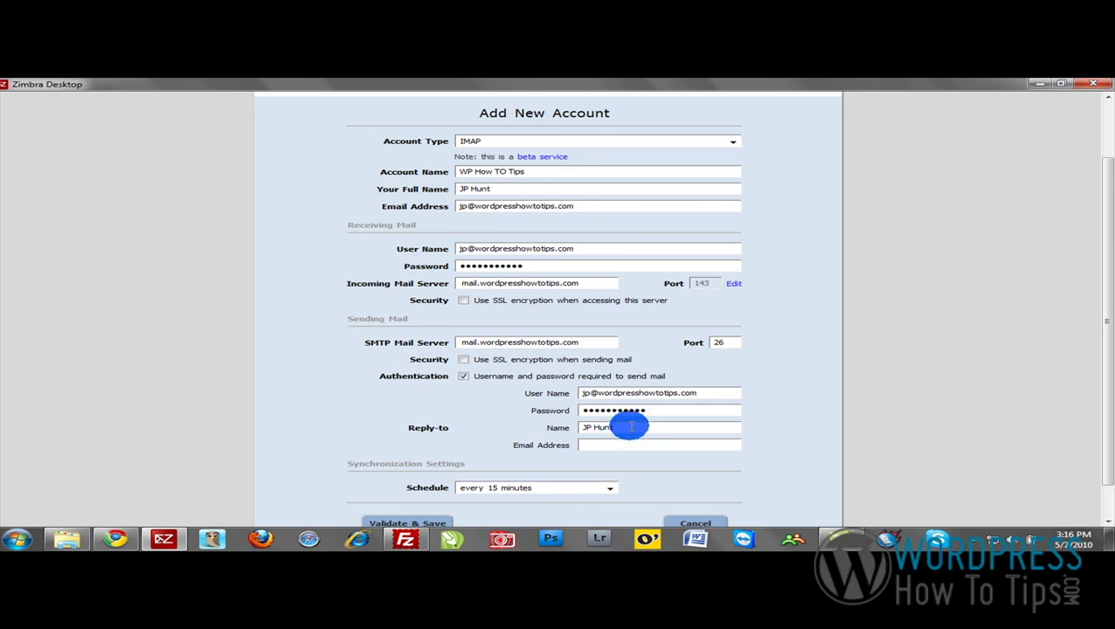
pyautogui.moveTo(629, 426); pyautogui.dragTo(531, 420)
pyautogui.press('BackSpace')
pyautogui.scroll(-1, 606, 445)
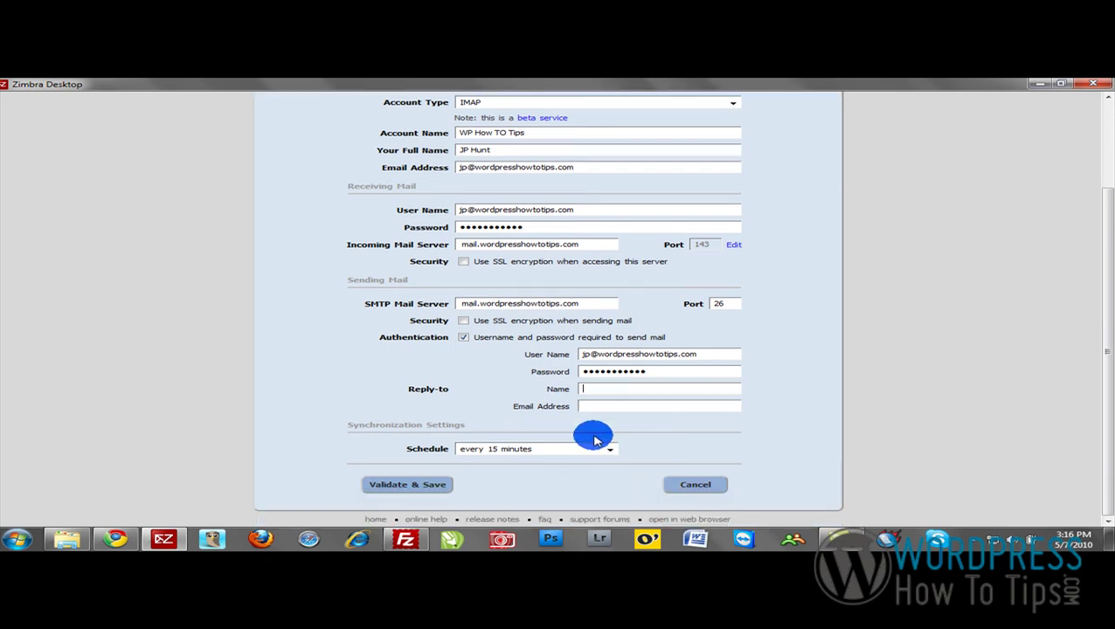
# Set the sync schedule to every 30 minutes and validate and save the account.
pyautogui.click(434, 488)
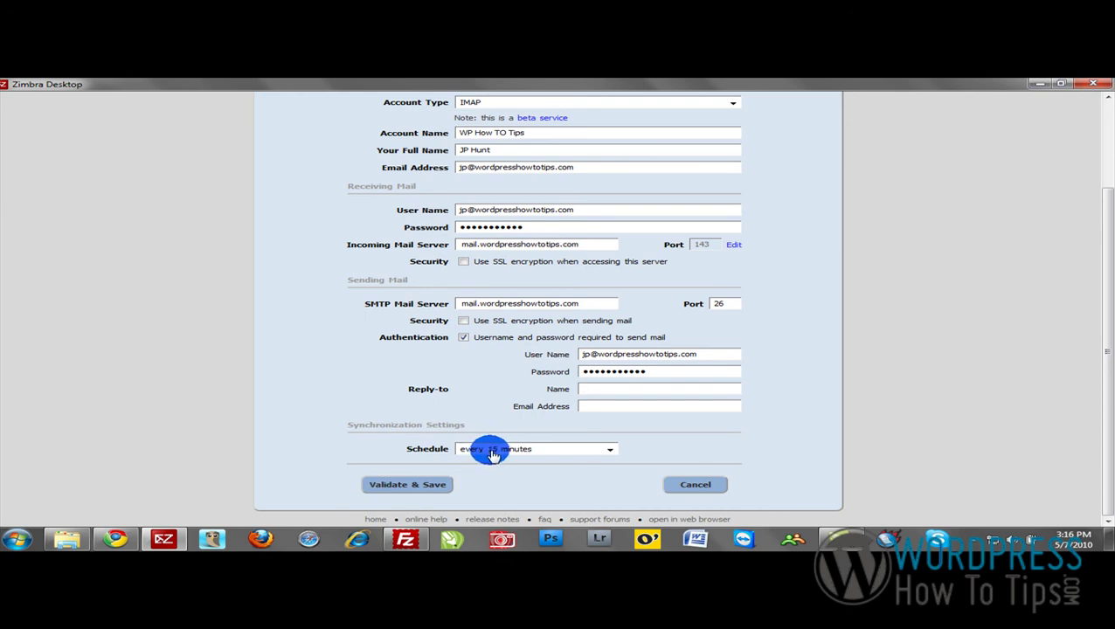
pyautogui.click(492, 454)
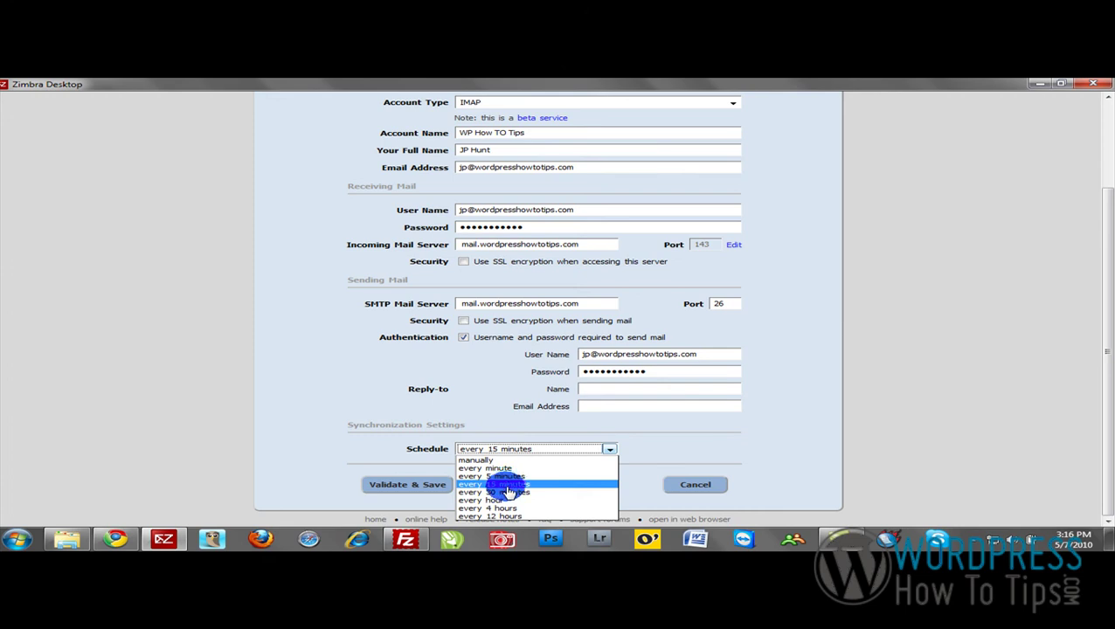
pyautogui.click(498, 492)
pyautogui.click(433, 489)
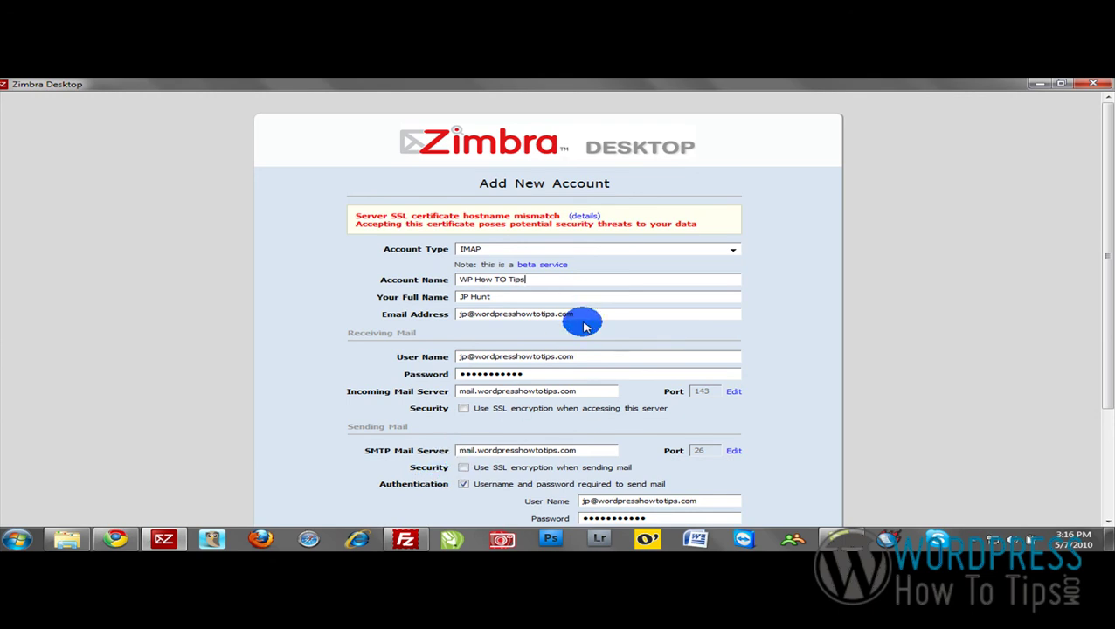
# Fill the reply-to name with the user's full name and the account's e-mail address.
pyautogui.scroll(-1, 583, 326)
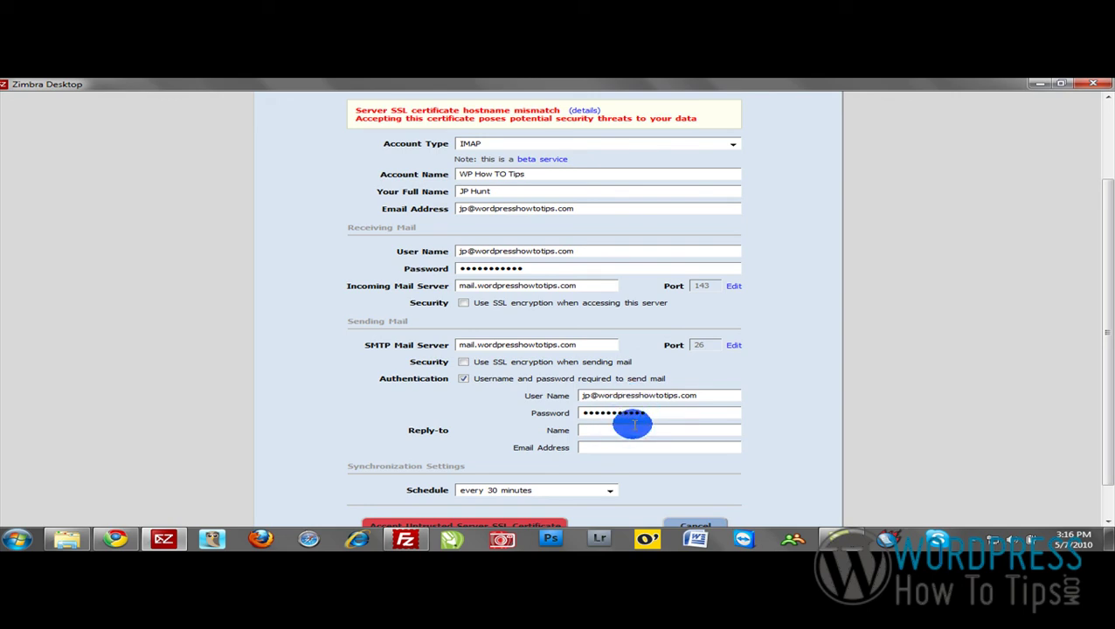
pyautogui.click(634, 427)
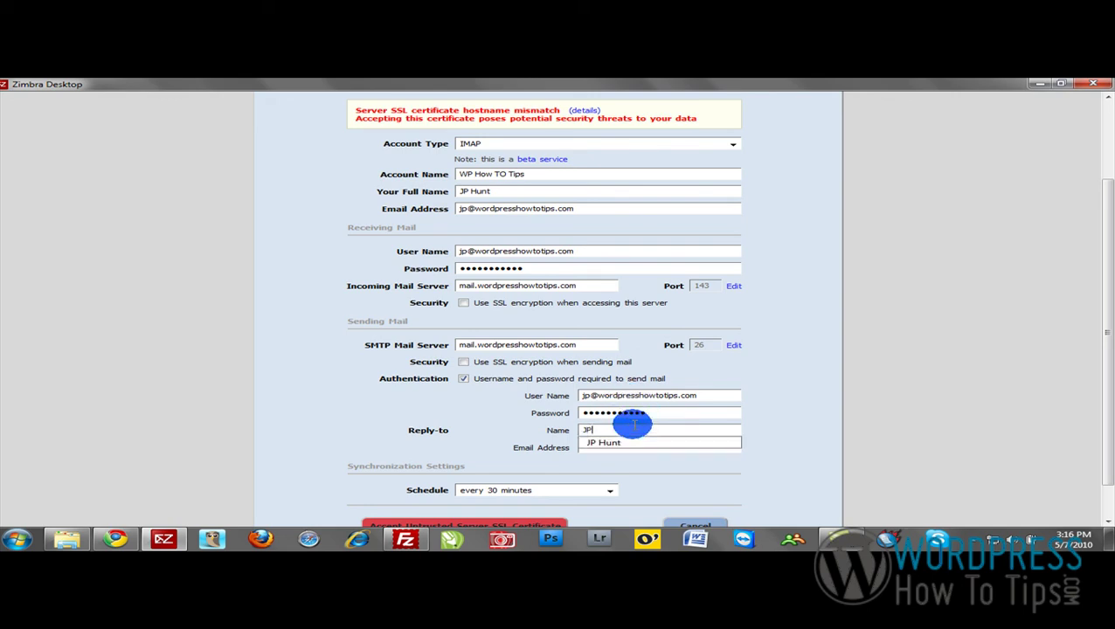
pyautogui.press('Tab')
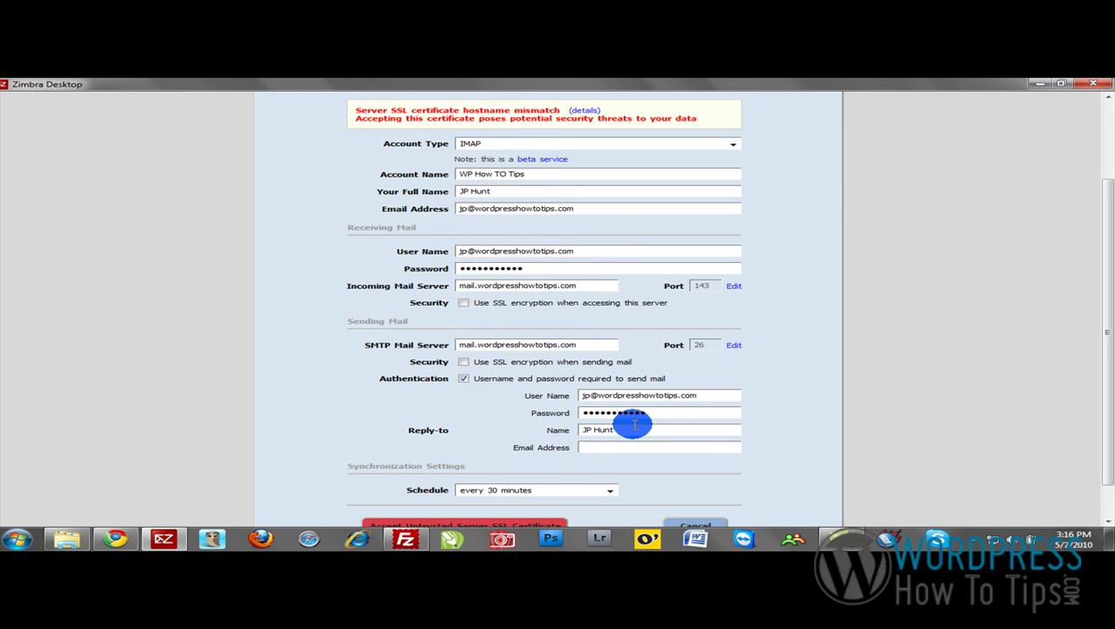
pyautogui.hotkey('ctrl', 'v')
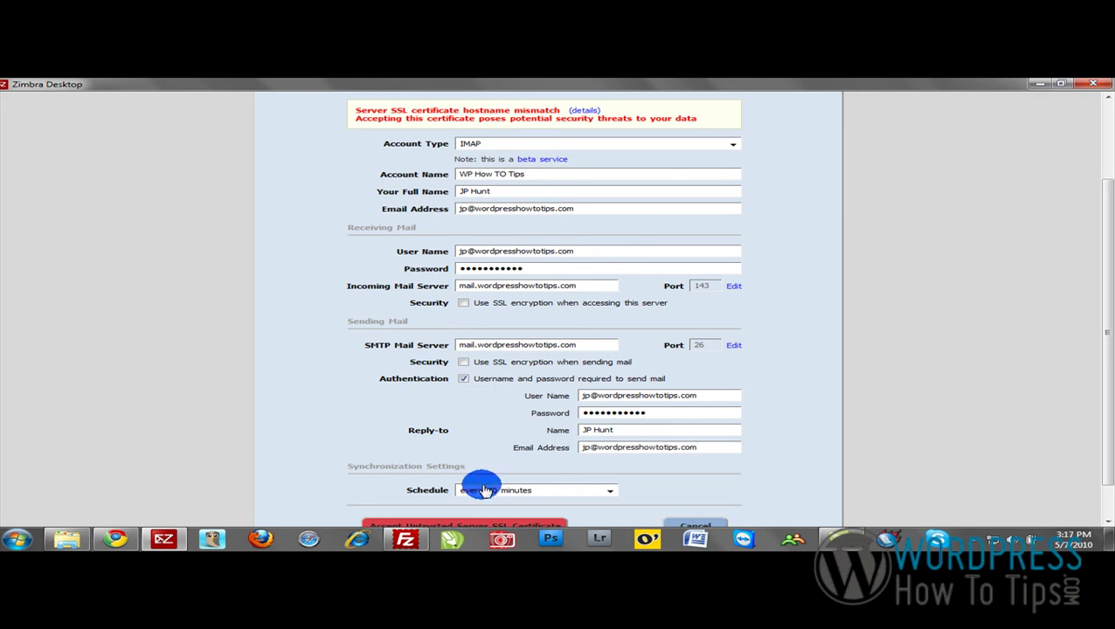
pyautogui.scroll(-1, 481, 487)
# Accept the untrusted server SSL certificate to finish adding the WP How TO Tips account.
pyautogui.click(516, 495)
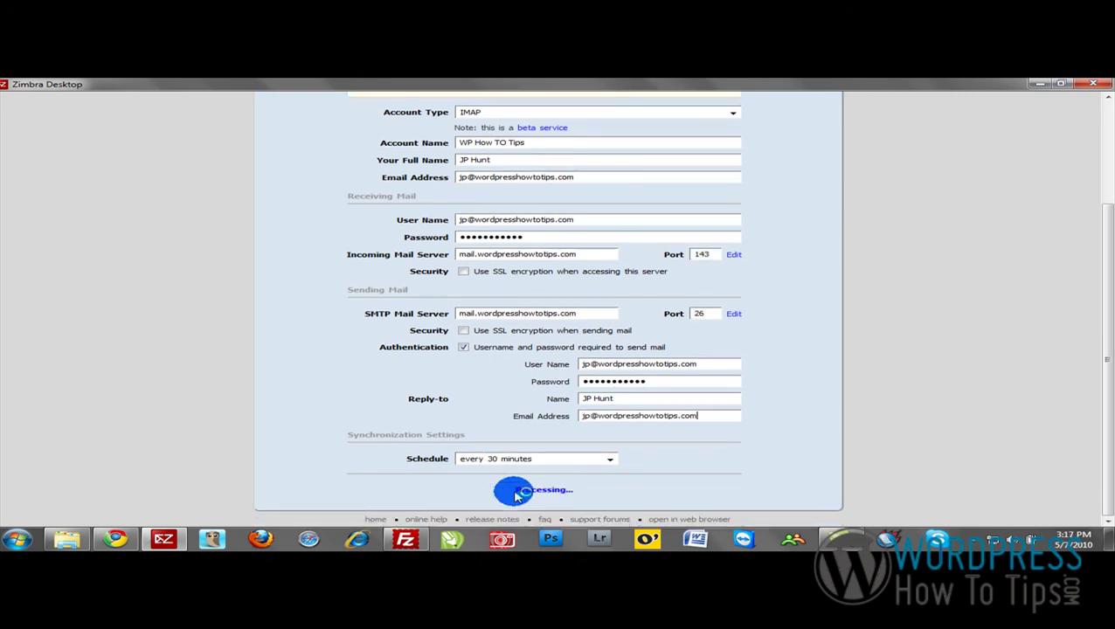